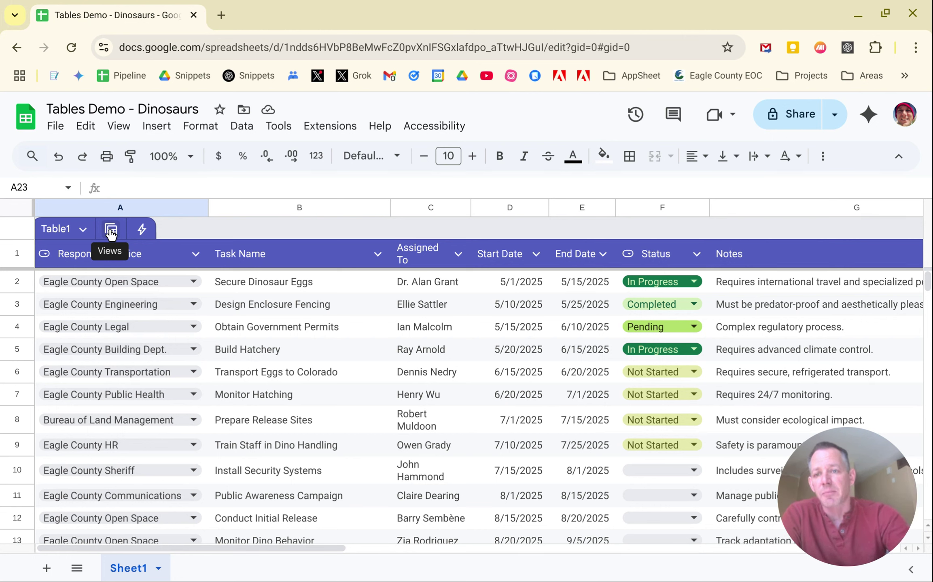
Create a group-by view of Table1 based on the Responsible Office column
left_click(110, 231)
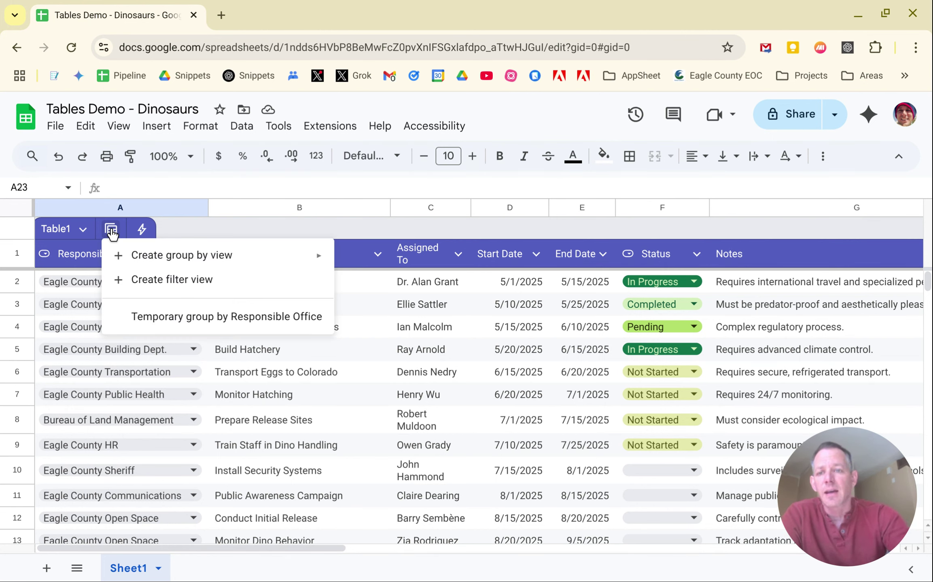
mouse_move(163, 262)
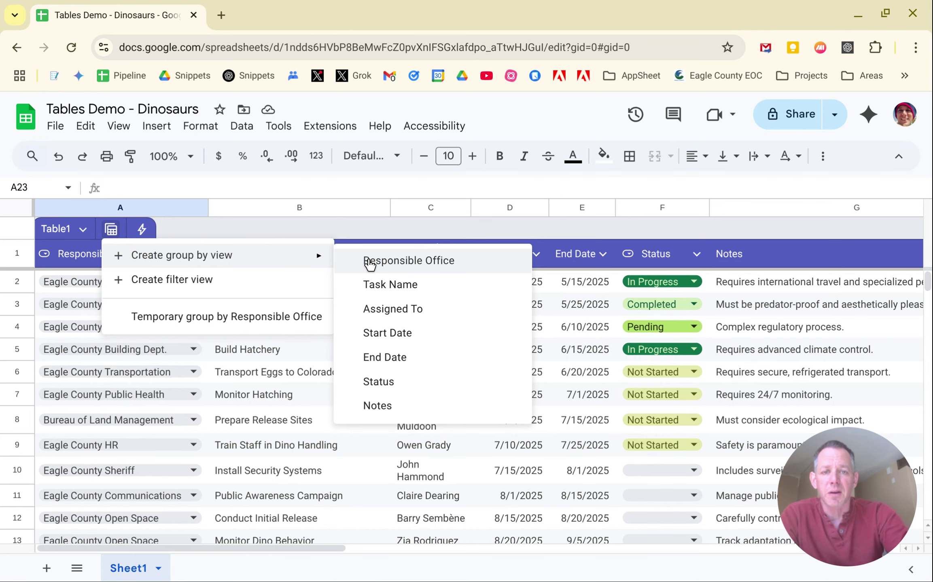
left_click(378, 267)
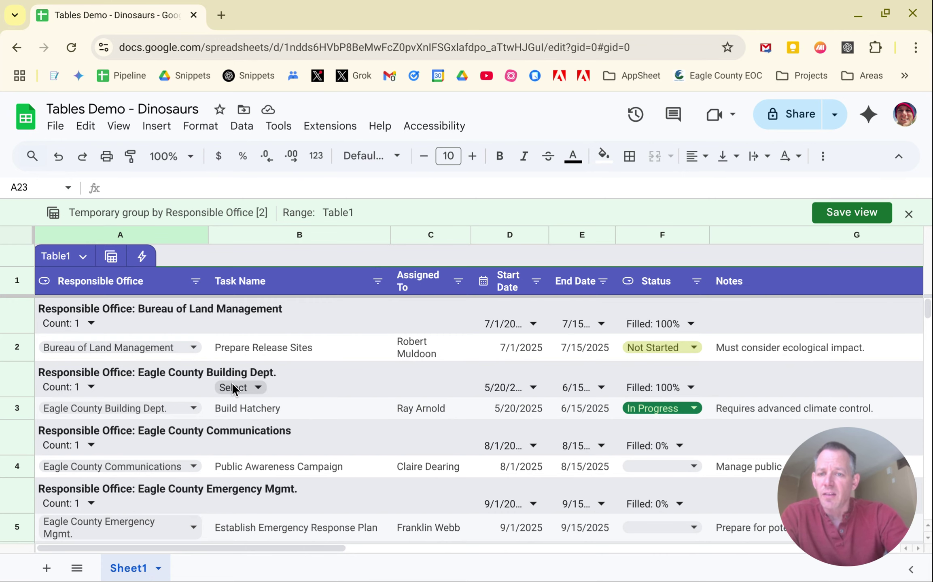
Examine the responsible-office groups and the summary options for the Responsible Office, Notes and Status columns in the Eagle County Open Space group
scroll(234, 382, "down", 2)
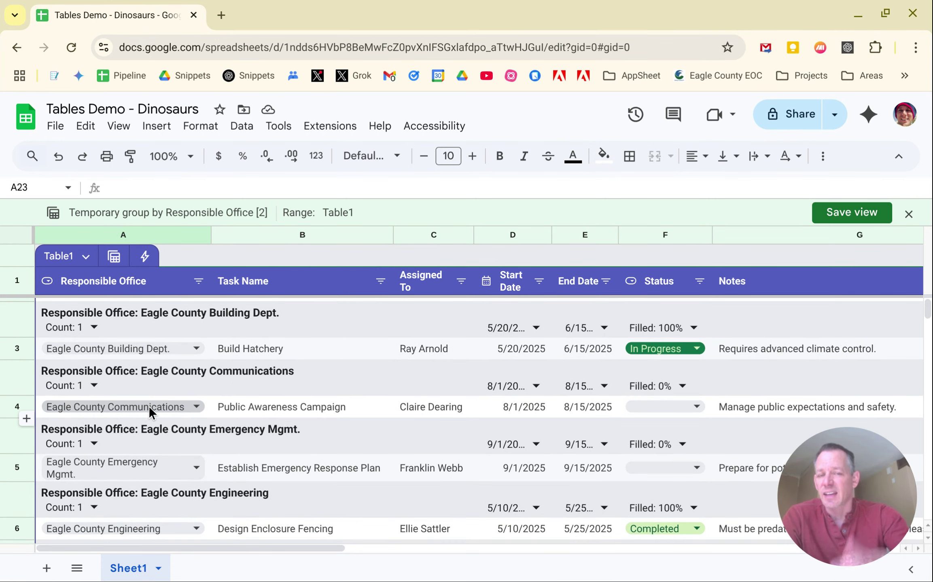
scroll(149, 406, "down", 5)
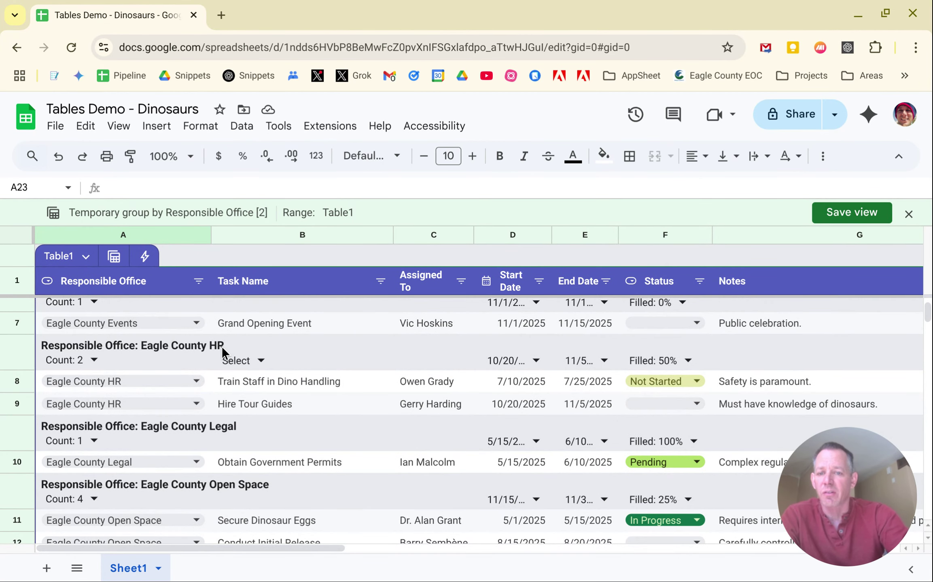
scroll(236, 423, "down", 2)
scroll(248, 421, "down", 5)
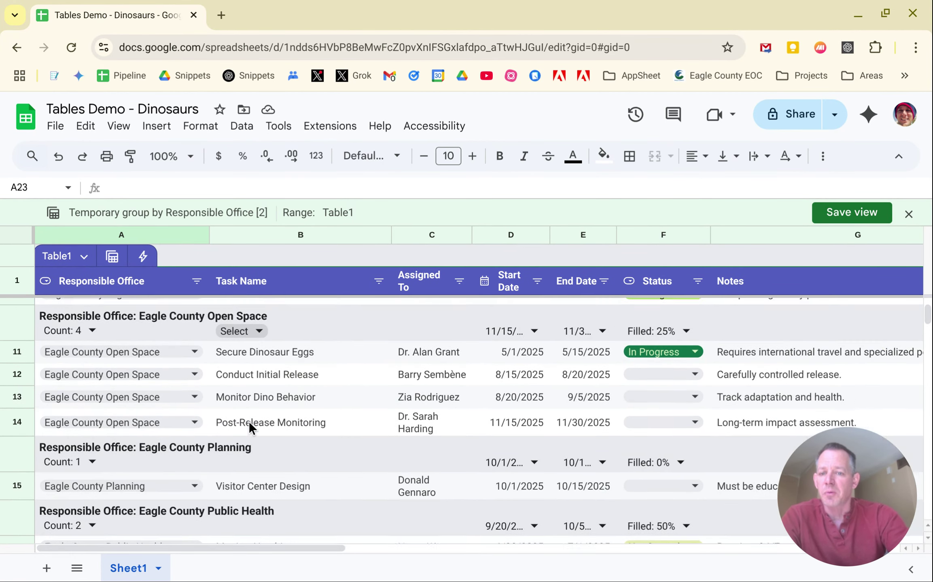
scroll(249, 421, "up", 4)
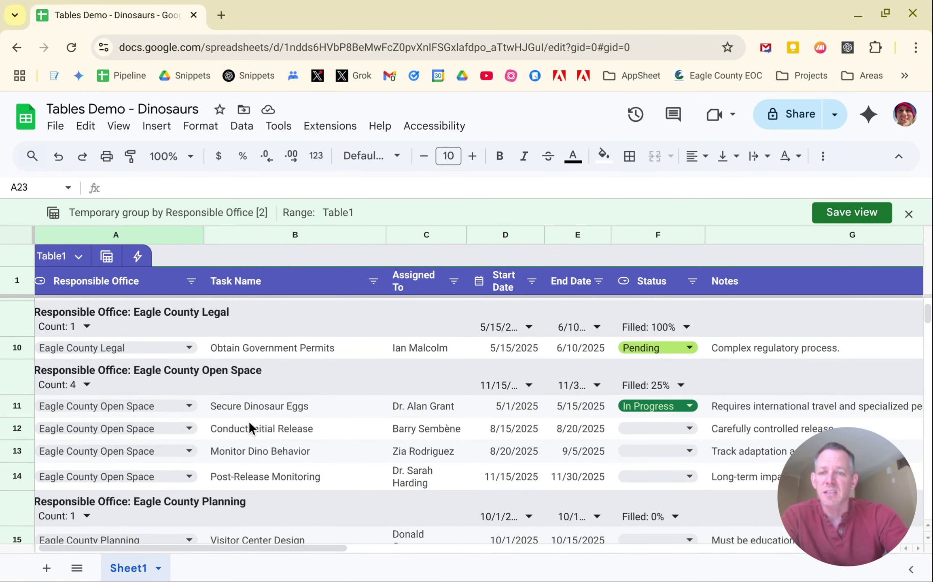
scroll(249, 421, "up", 1)
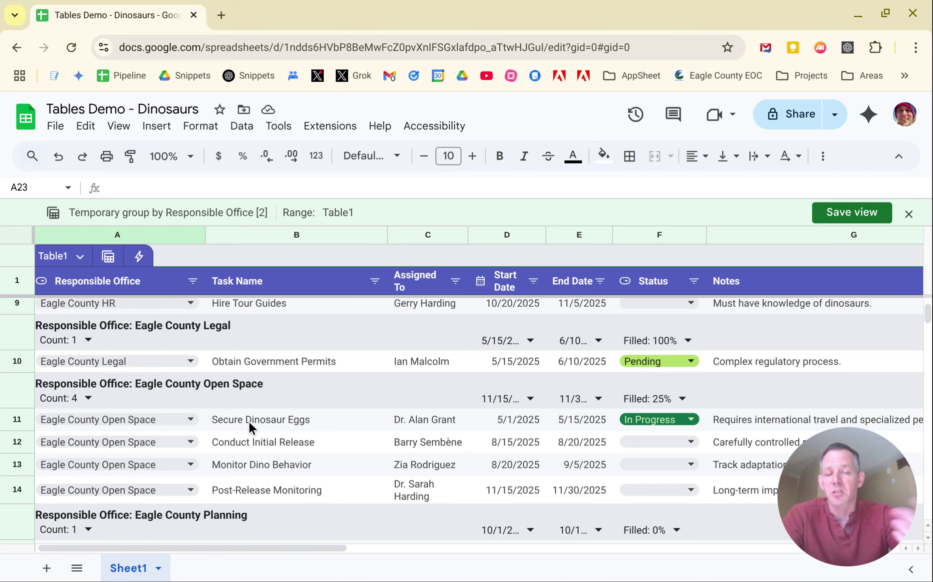
left_click(88, 398)
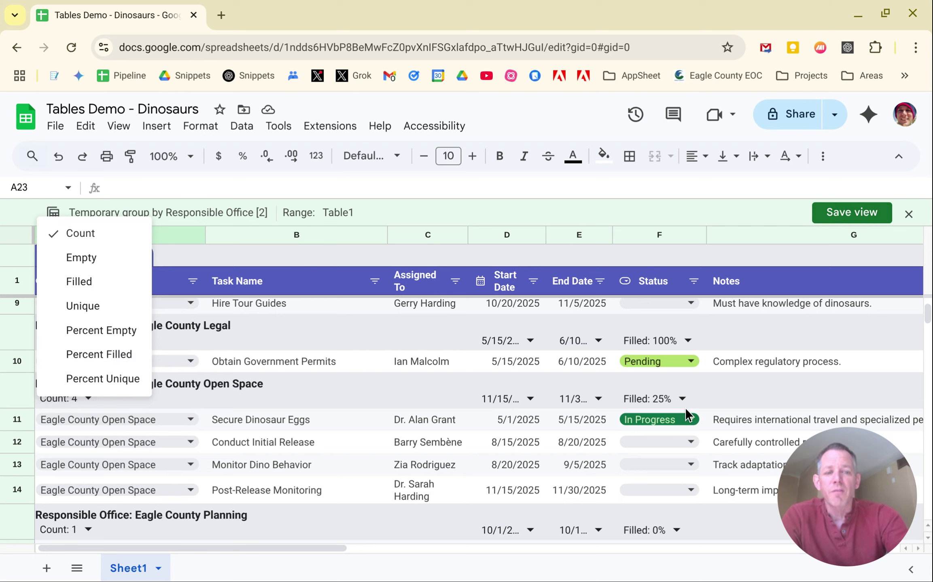
left_click(714, 401)
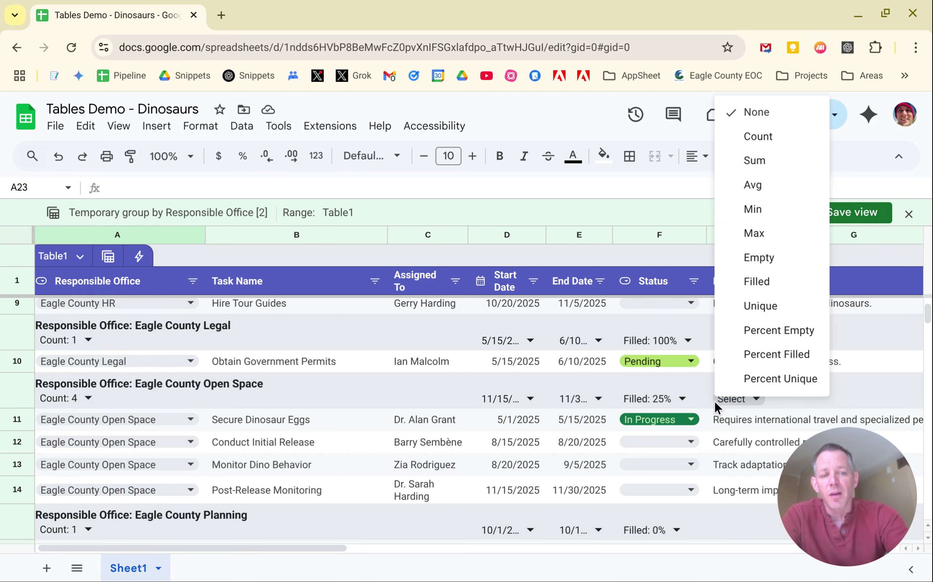
left_click(680, 396)
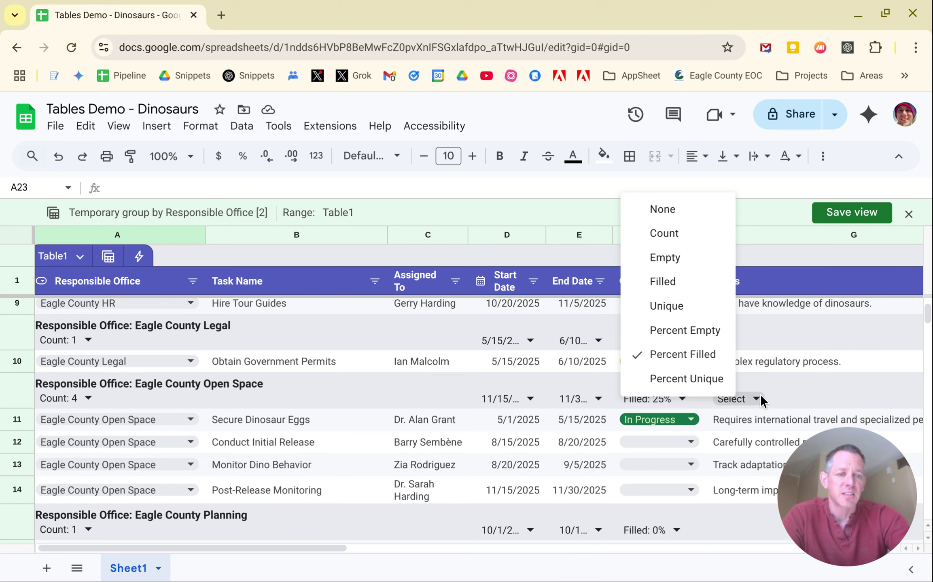
left_click(780, 392)
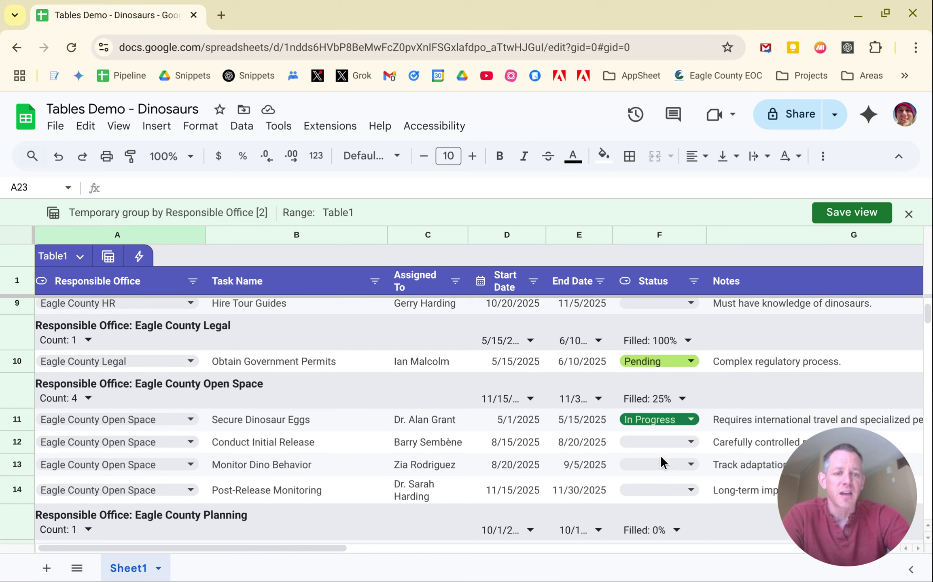
In the Eagle County Open Space group, set Conduct Initial Release and Monitor Dino Behavior to Not Started and Post-Release Monitoring to Pending
left_click(688, 442)
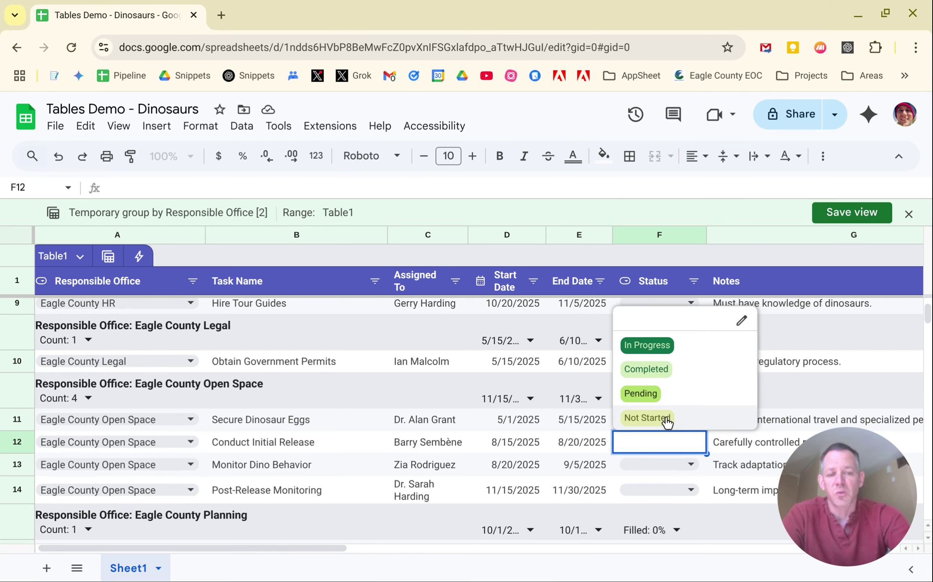
left_click(666, 422)
left_click(674, 463)
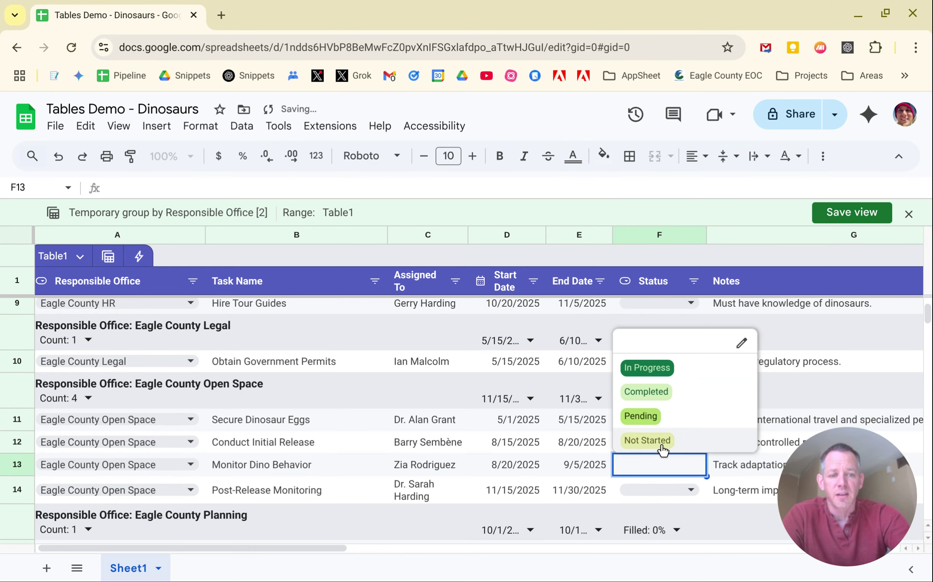
left_click(662, 449)
left_click(684, 488)
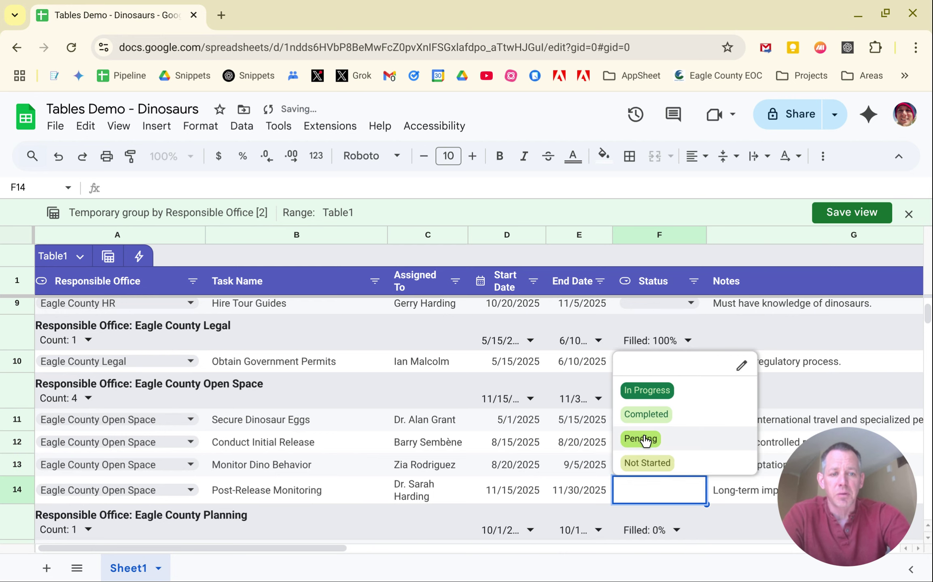
left_click(645, 441)
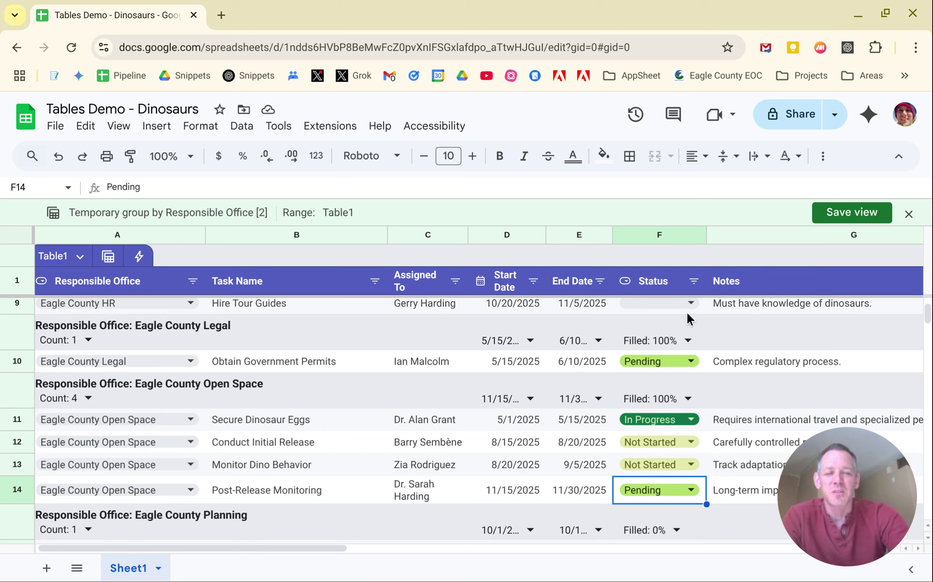
Save the temporary responsible-office grouping as a view named "by Responsible Office"
left_click(686, 340)
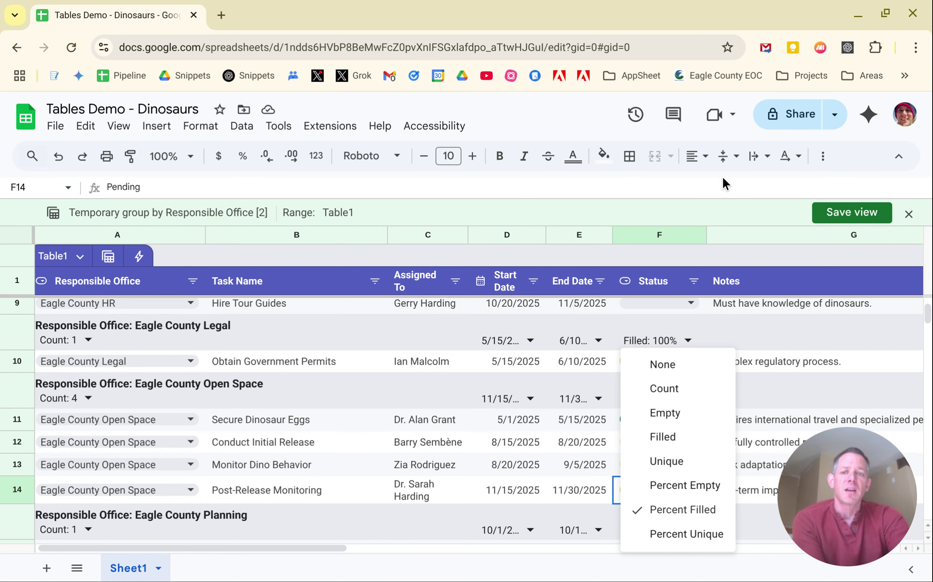
left_click(840, 215)
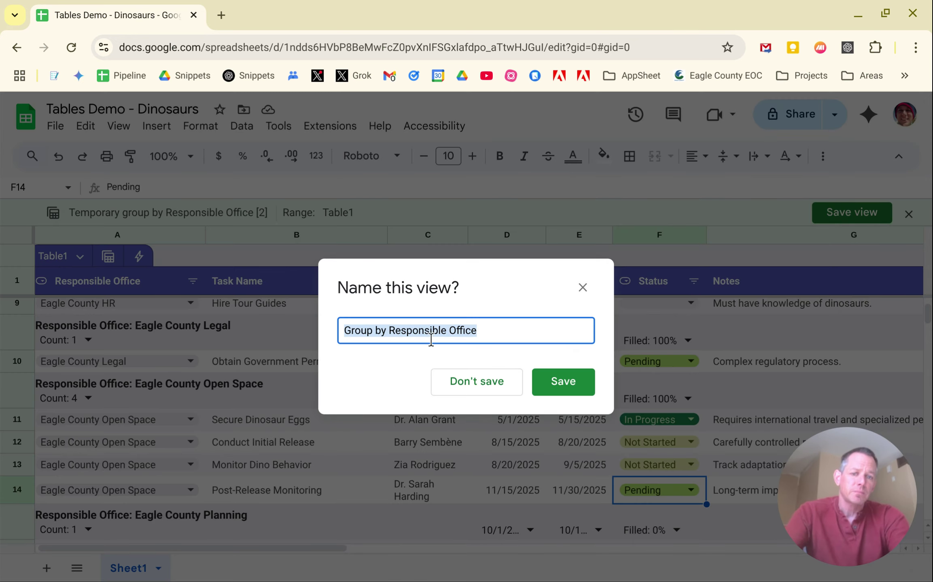
left_click(389, 330)
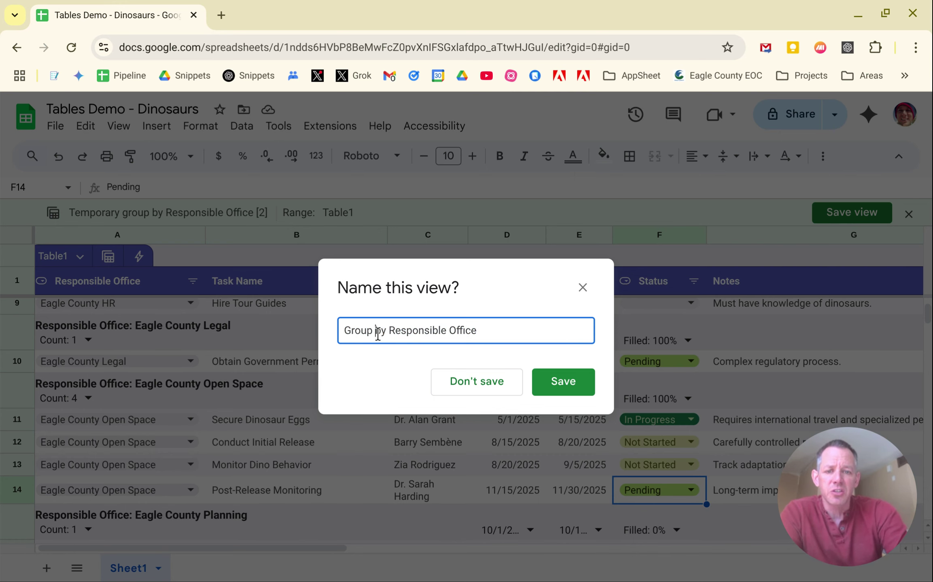
left_click_drag(377, 330, 342, 331)
key("BackSpace")
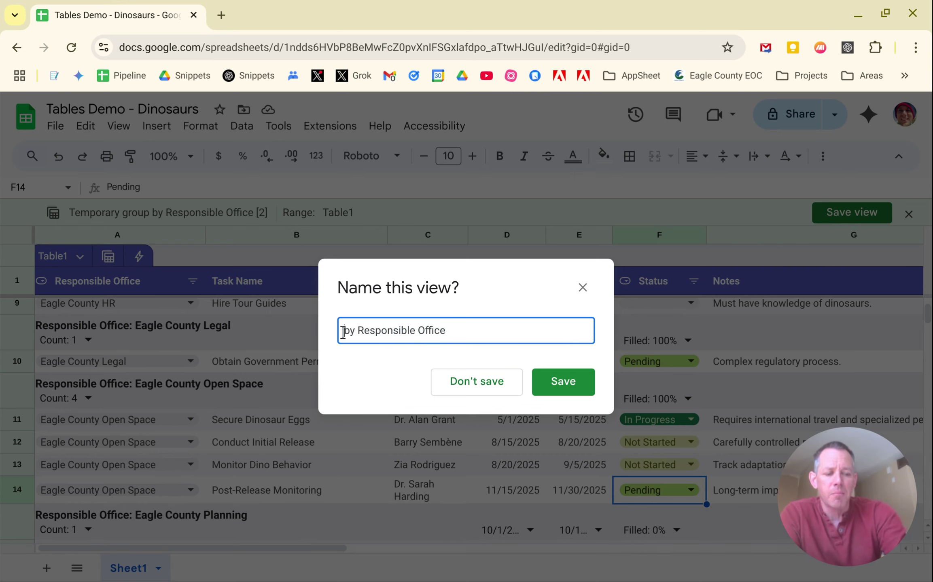
left_click(564, 387)
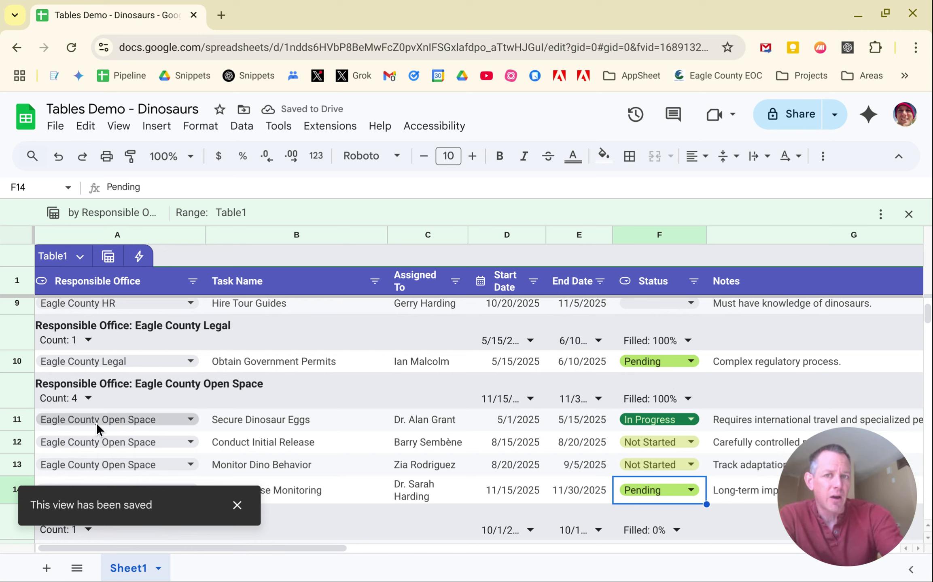
Create another group-by view of the table based on the Status column and look through its groups
left_click(109, 260)
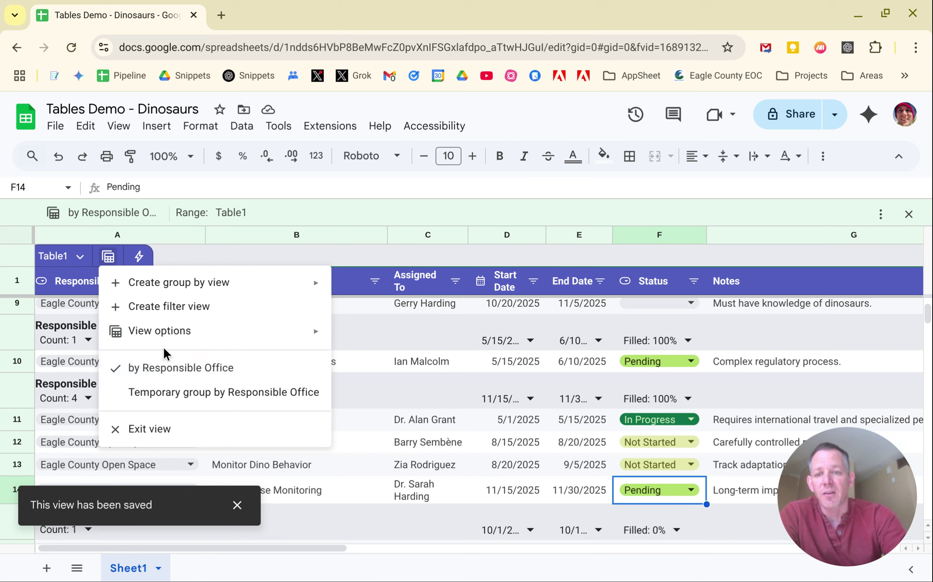
mouse_move(291, 291)
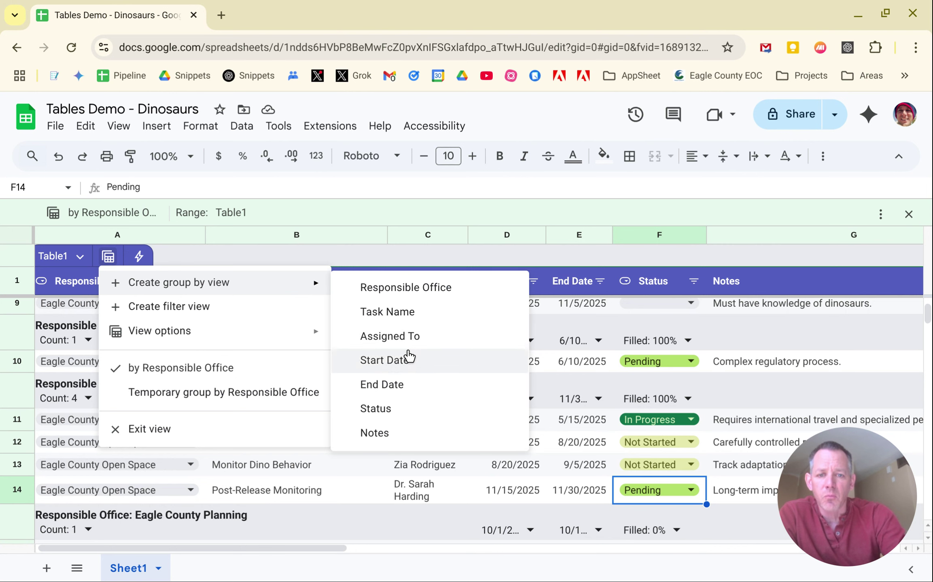
left_click(410, 423)
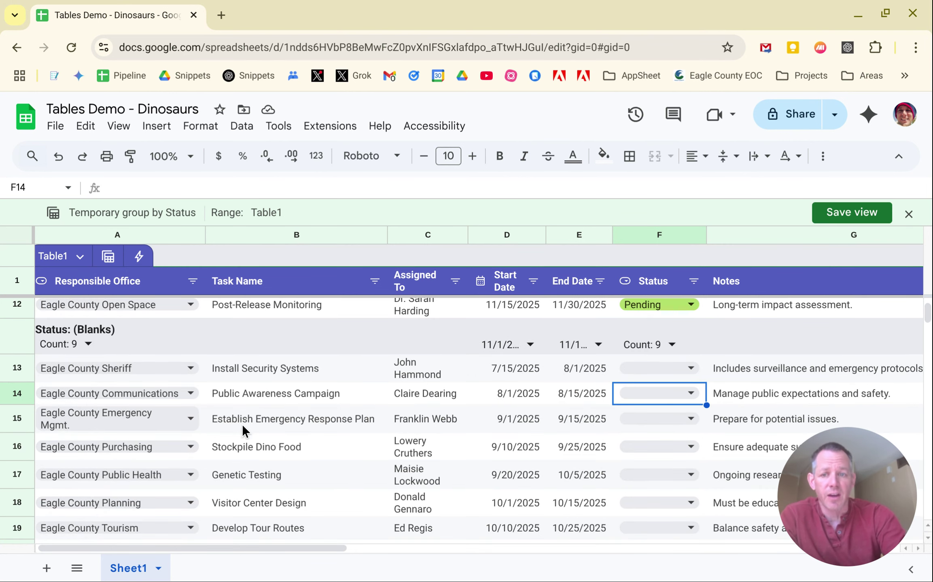
scroll(244, 423, "up", 5)
scroll(243, 423, "right", 1)
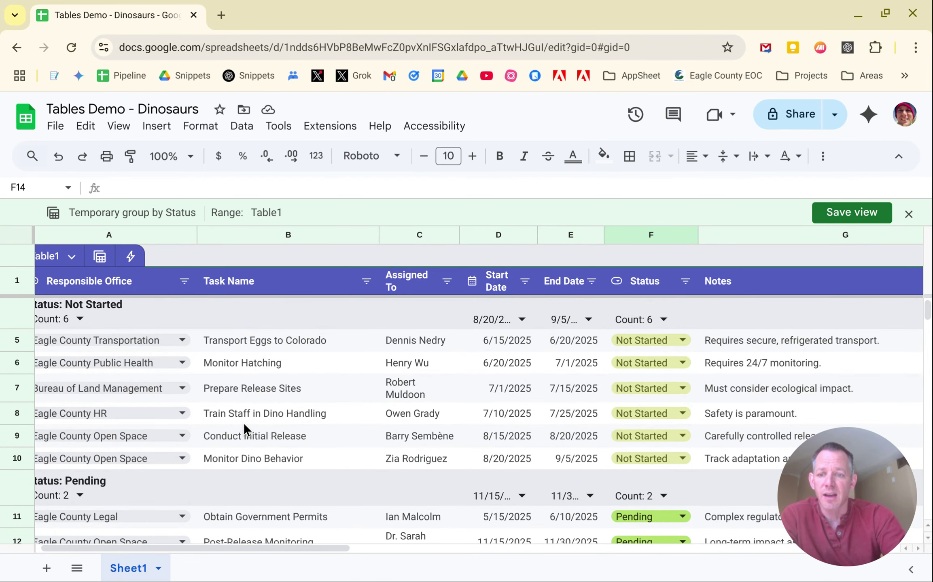
scroll(244, 423, "up", 2)
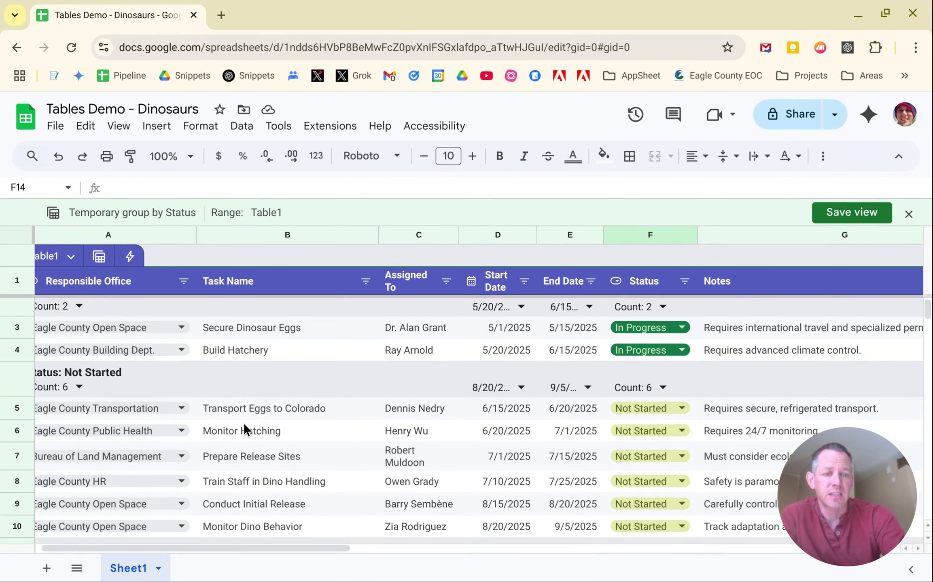
Save the status grouping as a view named "by Status" and switch the table to the saved "by Responsible Office" view
left_click(844, 215)
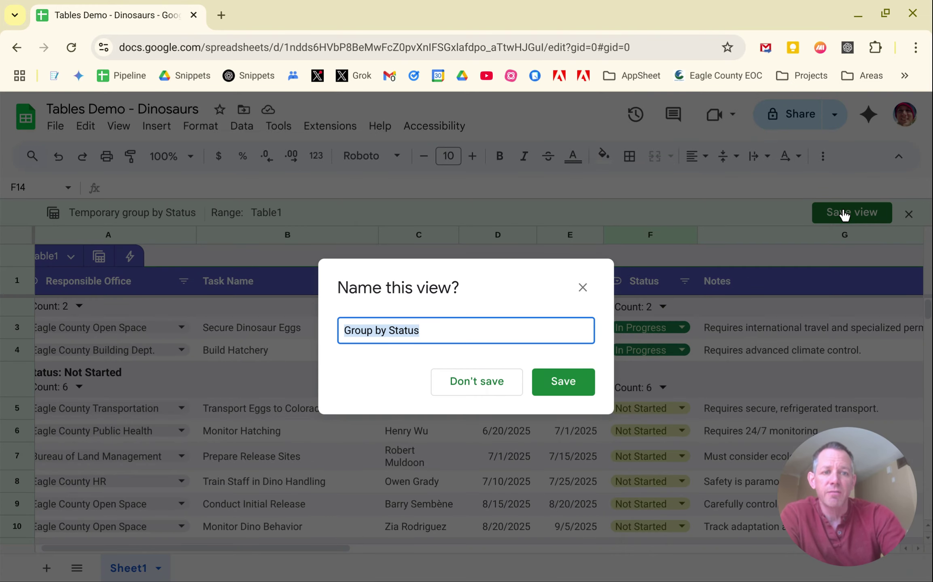
left_click(379, 332)
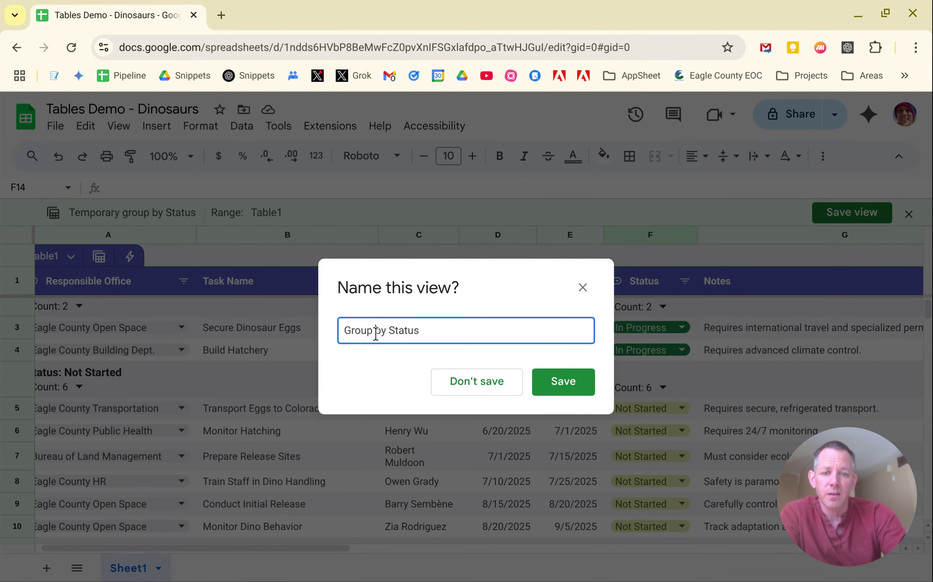
left_click_drag(376, 334, 323, 334)
key("BackSpace")
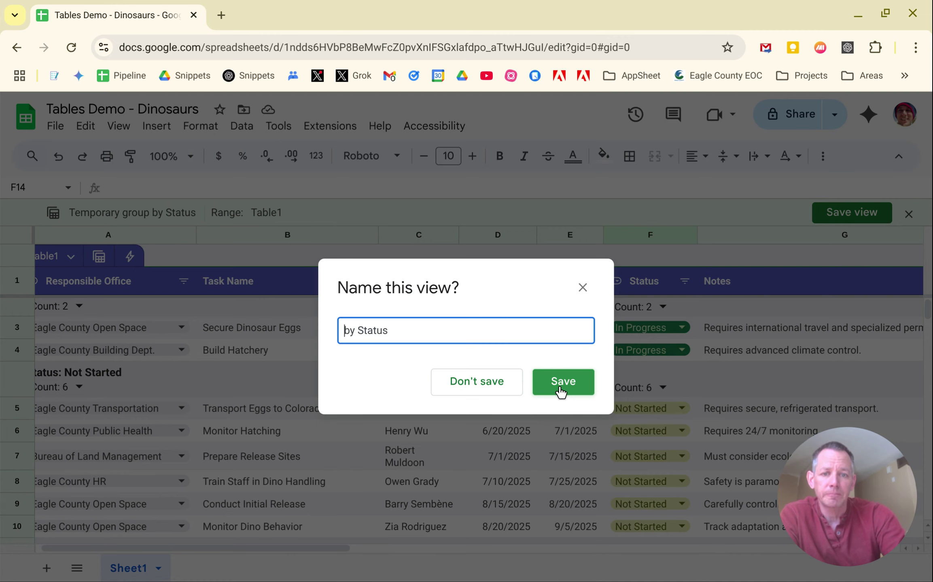
left_click(560, 390)
left_click(99, 256)
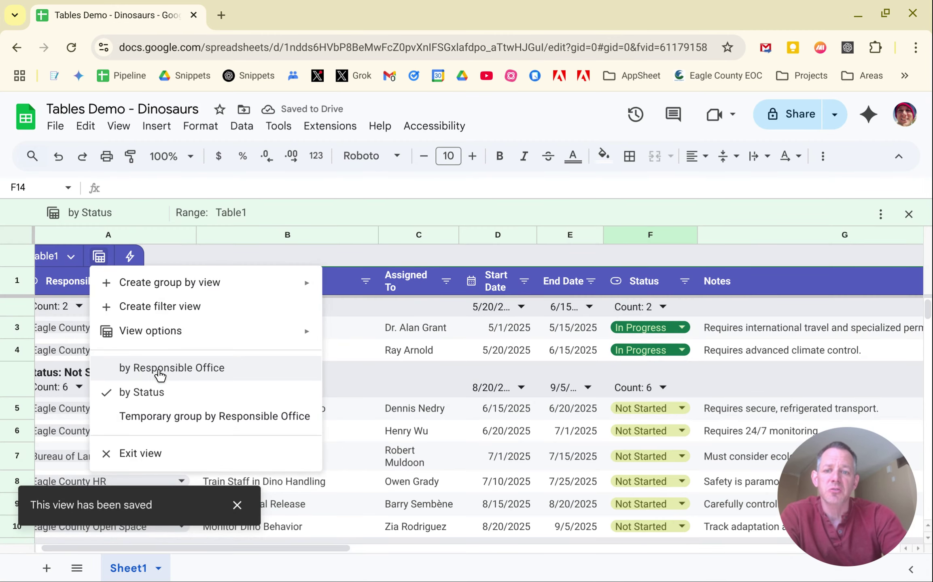
left_click(160, 369)
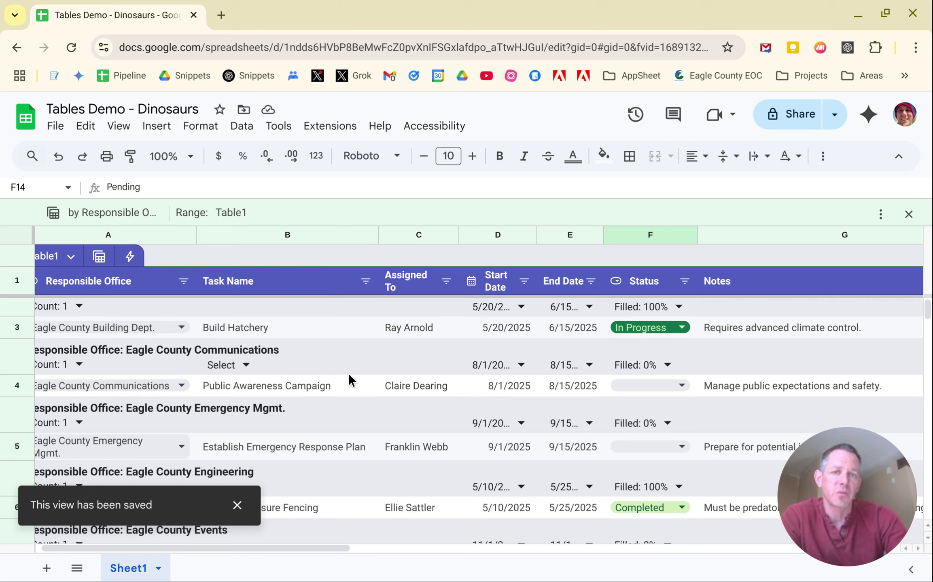